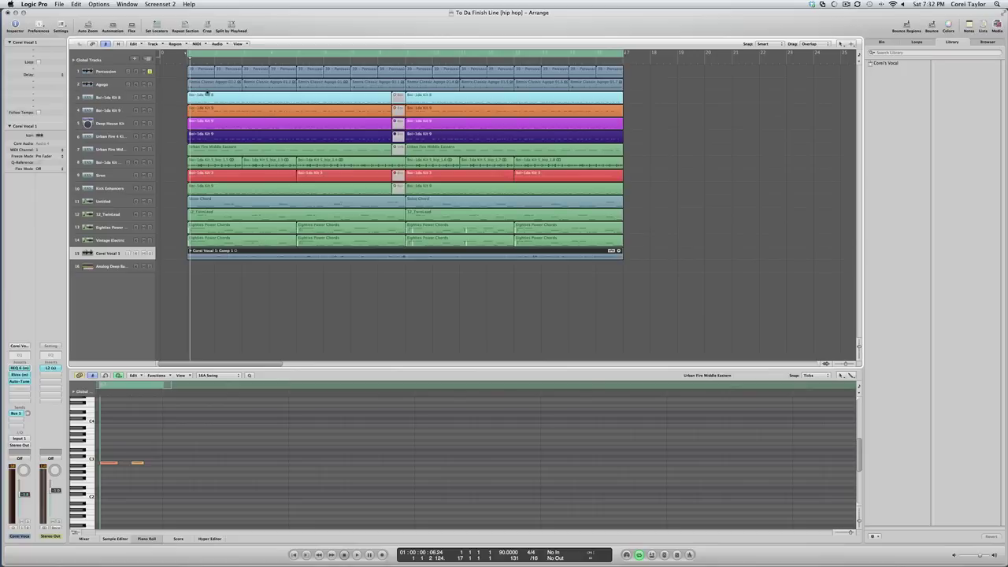
# Select the Percussion track header so the track and all its regions are selected.
pyautogui.click(118, 71)
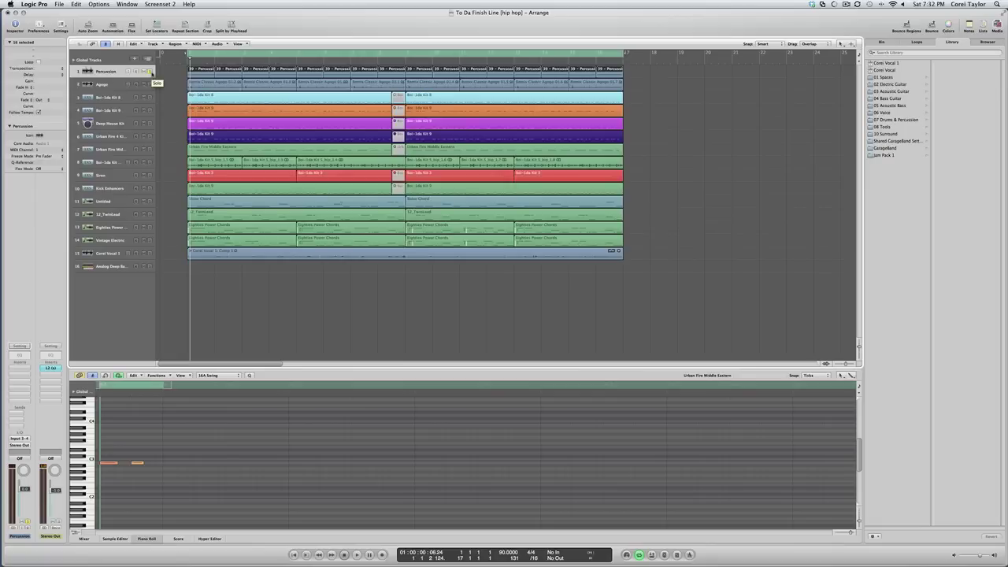
# Start playback and let the beat run through the arrangement to about bar 14.
pyautogui.press('space')
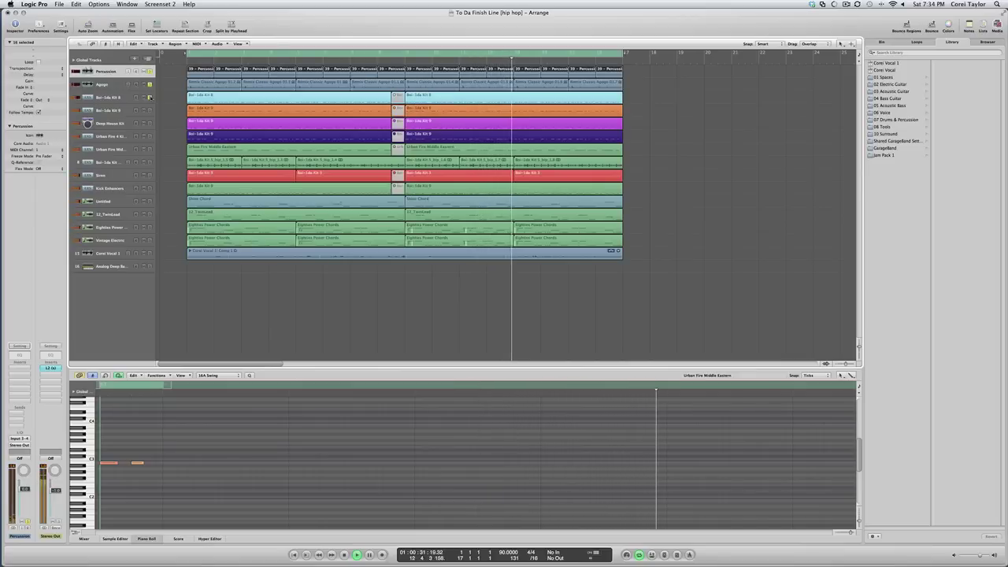
# Stop playback of the beat at around bar 13.
pyautogui.press('space')
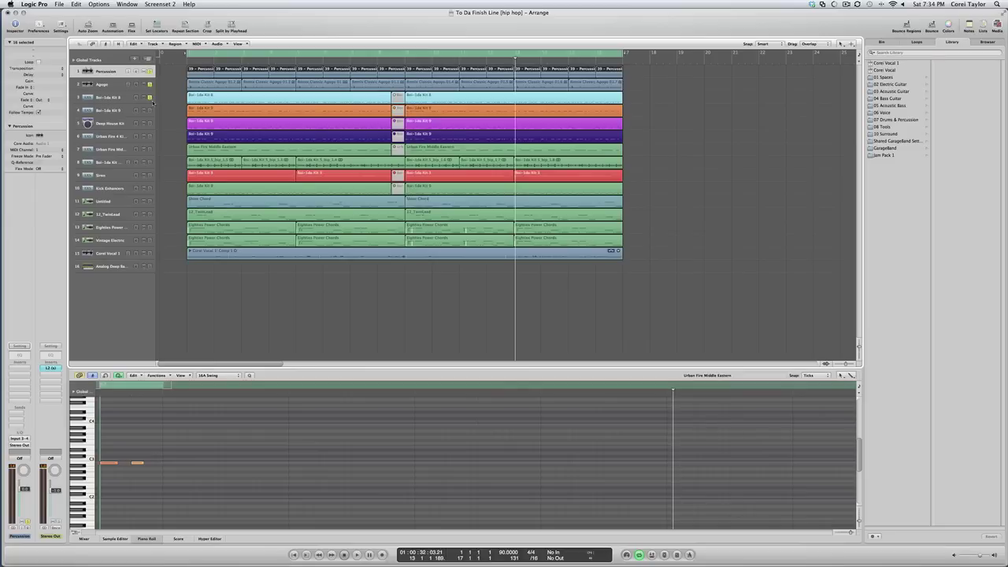
# Return to the song start and play the beat from the beginning.
pyautogui.press('Return')
pyautogui.press('space')
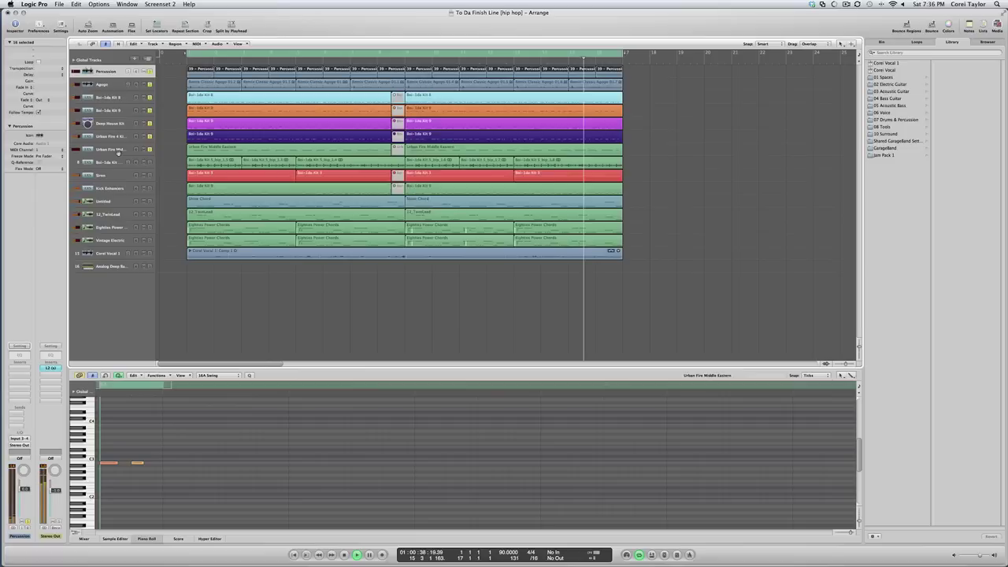
# Select the Urban Fire Middle Eastern track and solo it during playback.
pyautogui.click(118, 150)
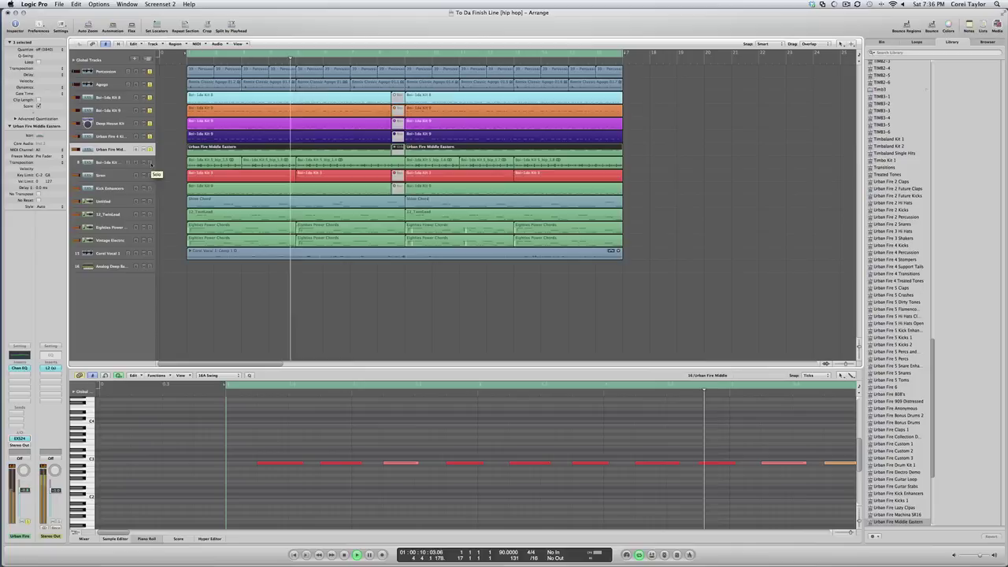
pyautogui.click(150, 163)
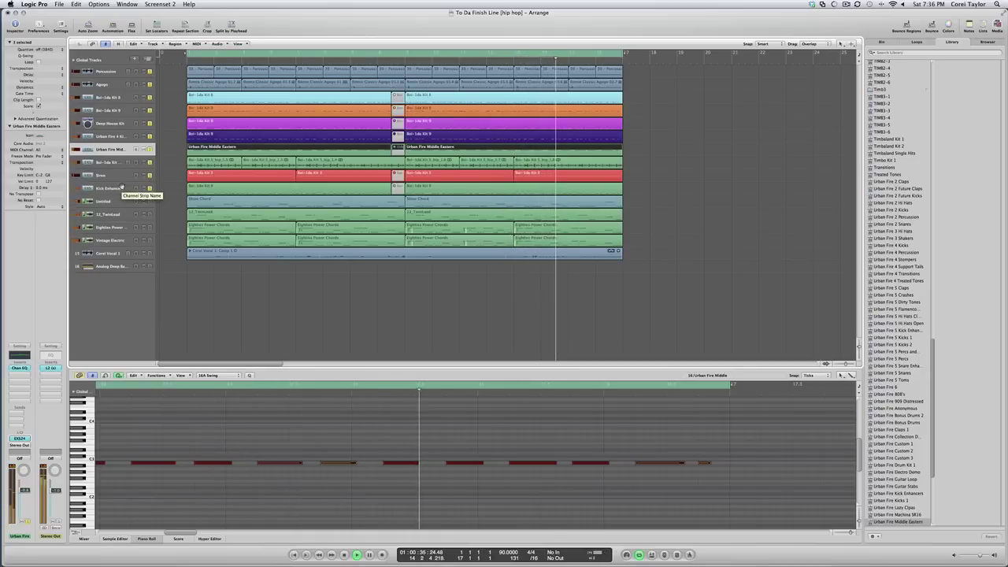
# Select Kick Enhancers, then the Untitled track to show its Shine Chord region.
pyautogui.click(125, 188)
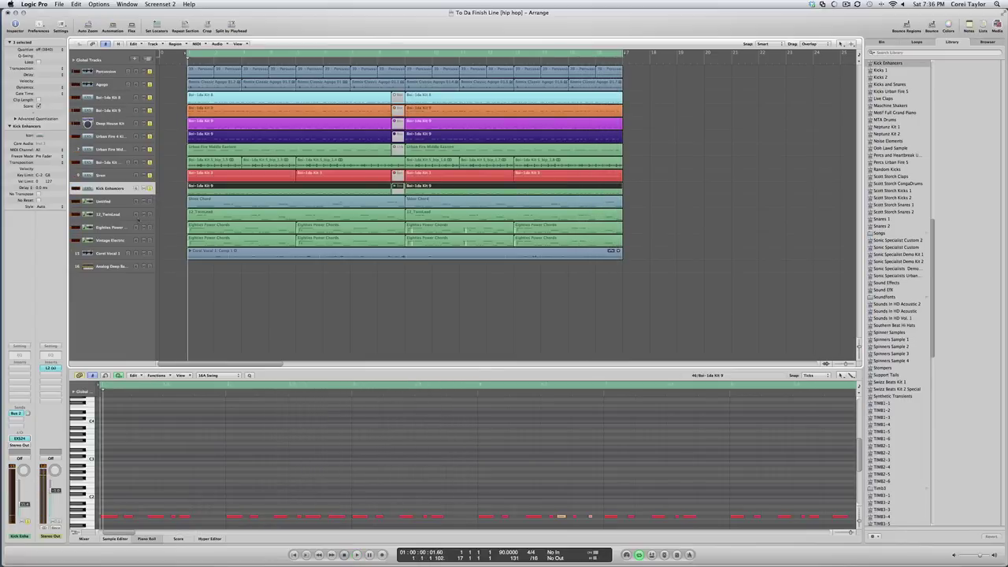
pyautogui.click(120, 203)
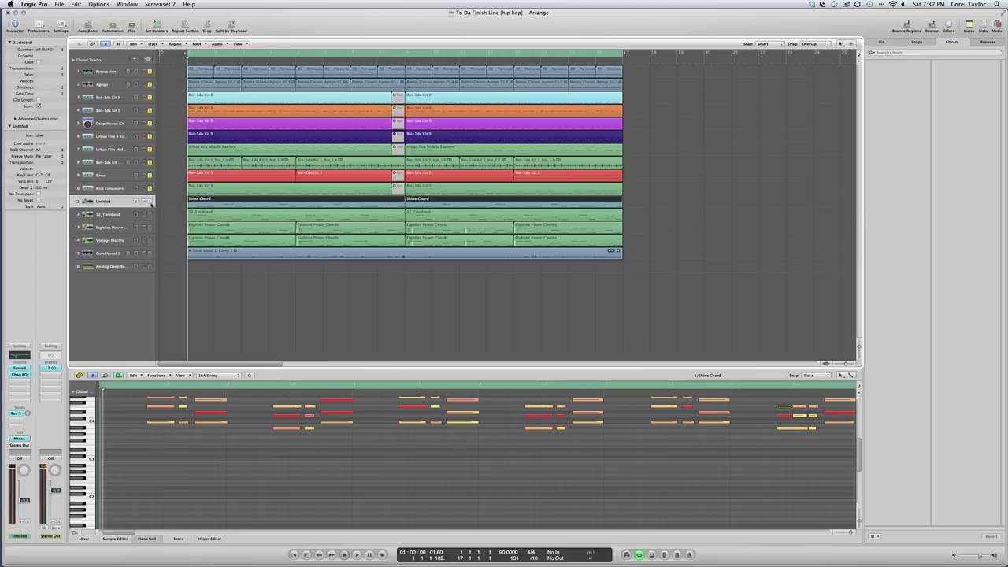
# Play the chords, then show the 12_TwinLead synth lead notes in the Piano Roll.
pyautogui.press('space')
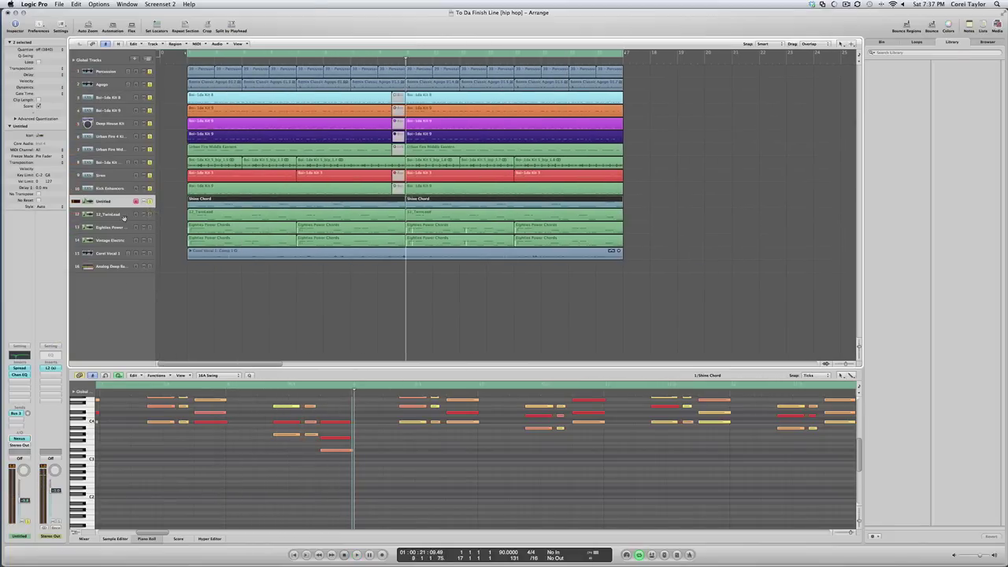
pyautogui.click(118, 215)
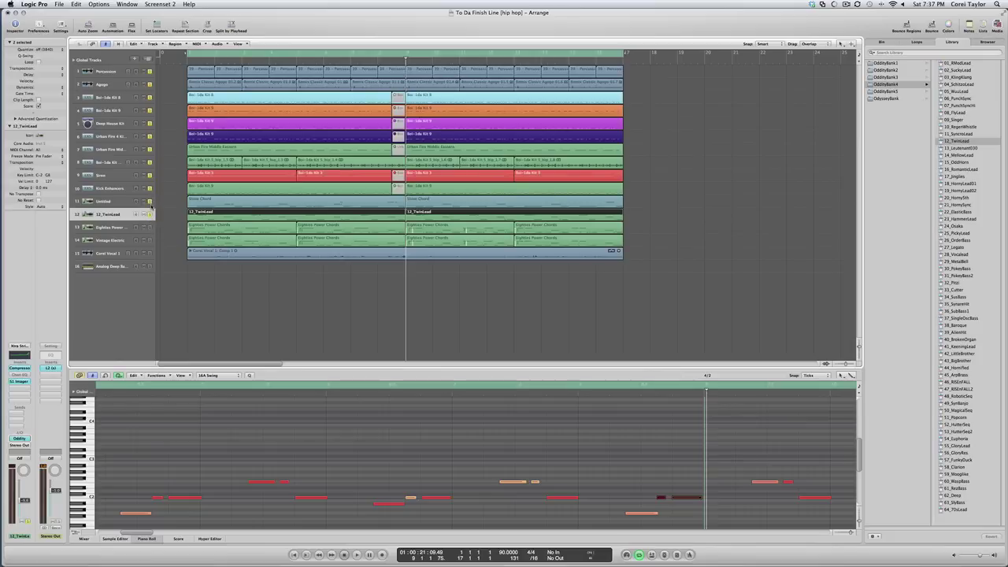
pyautogui.press('Return')
pyautogui.press('space')
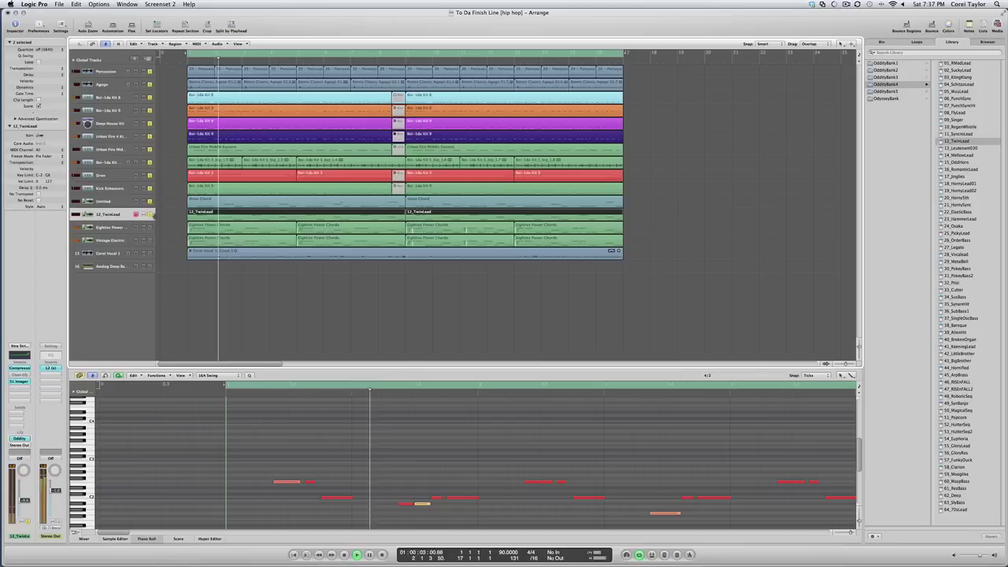
pyautogui.hscroll(3, 504, 158)
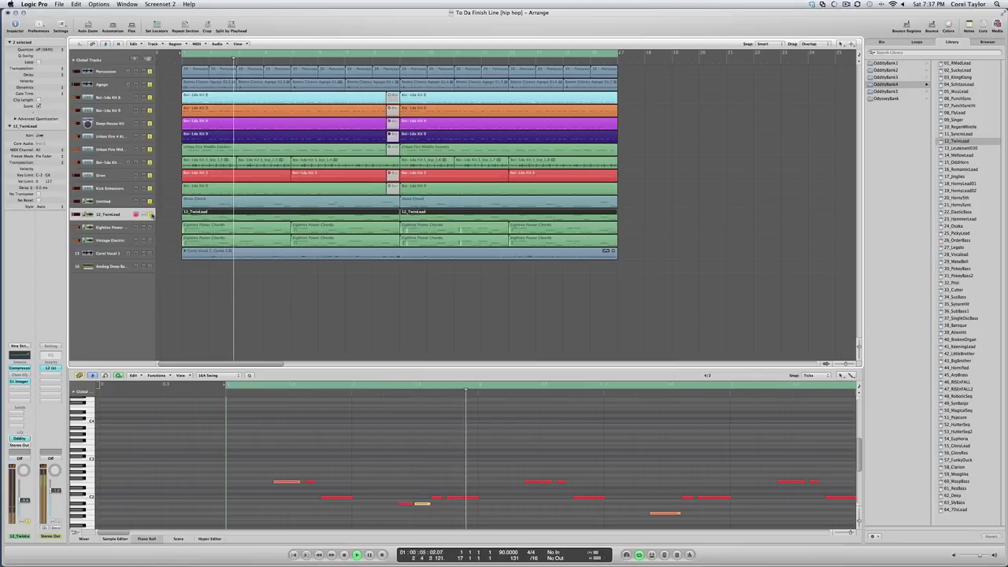
pyautogui.scroll(2, 152, 214)
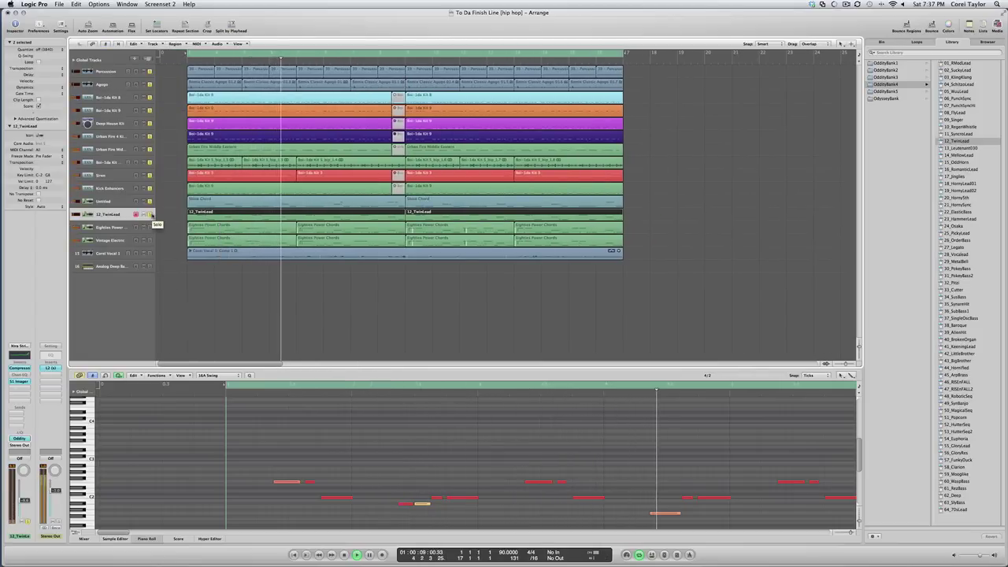
pyautogui.hscroll(1, 152, 214)
pyautogui.scroll(-2, 152, 215)
pyautogui.scroll(2, 152, 214)
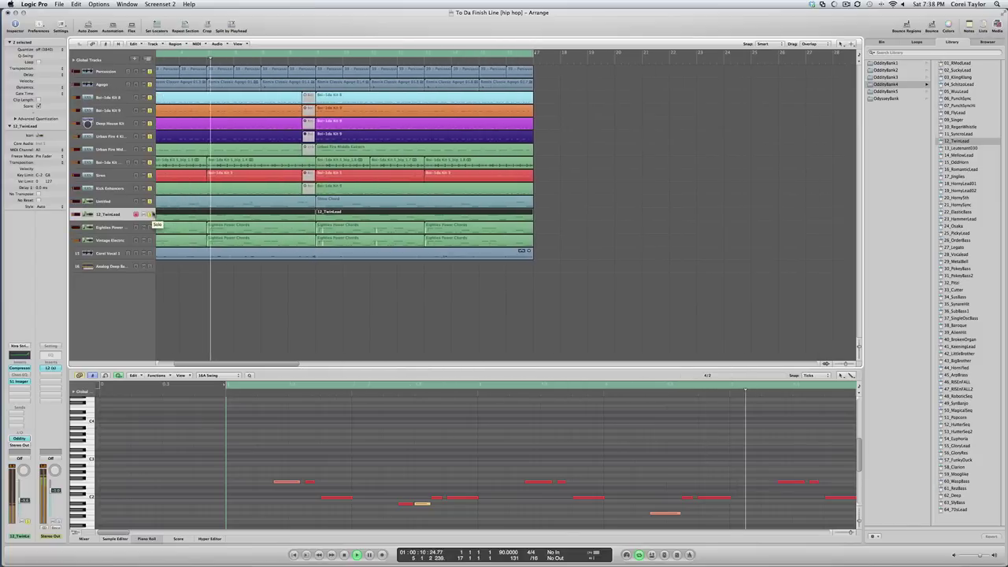
pyautogui.scroll(2, 152, 214)
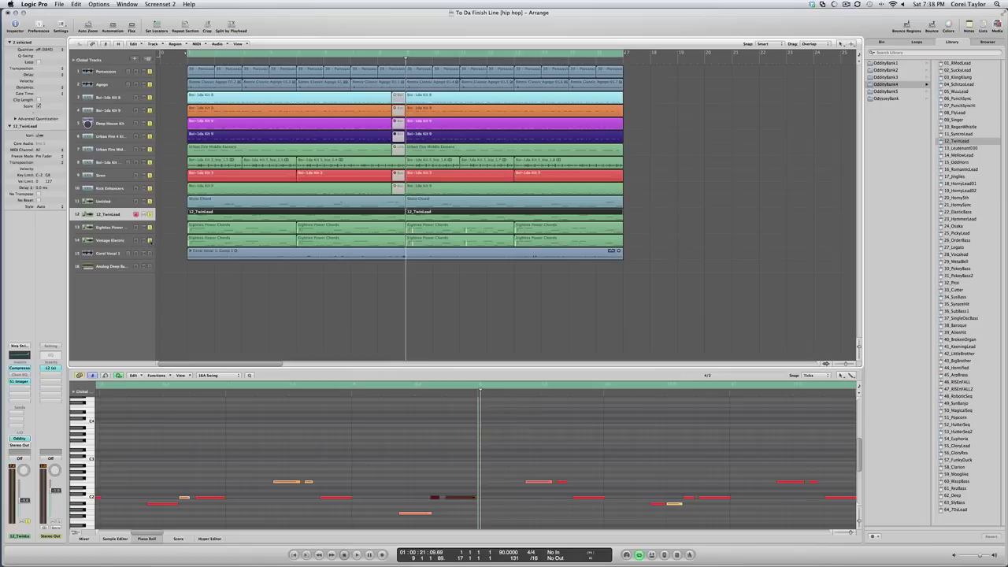
# Compare the Eighties Power Chords and Vintage Electric guitar parts, ending on Eighties Power Chords.
pyautogui.click(112, 228)
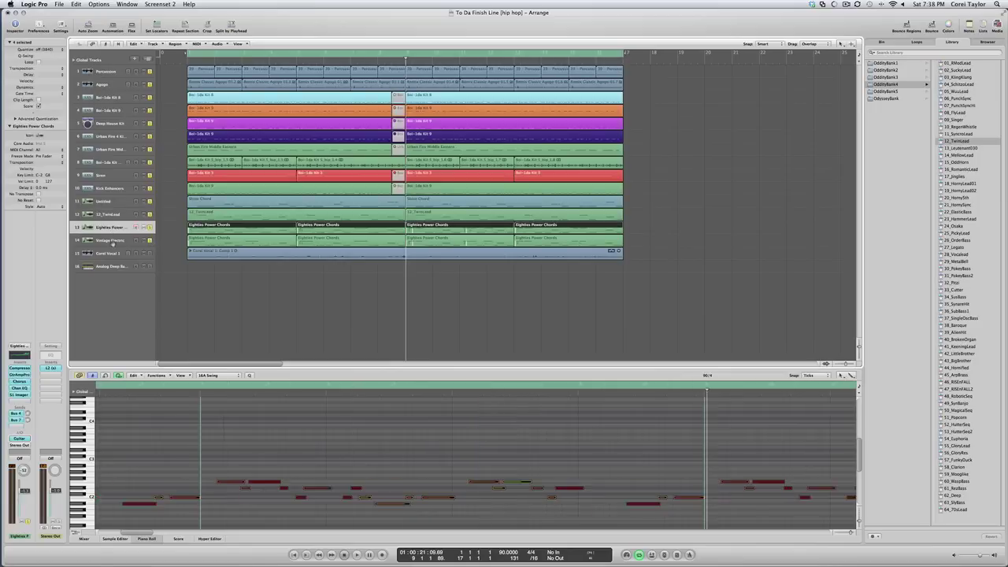
pyautogui.click(113, 240)
pyautogui.click(109, 227)
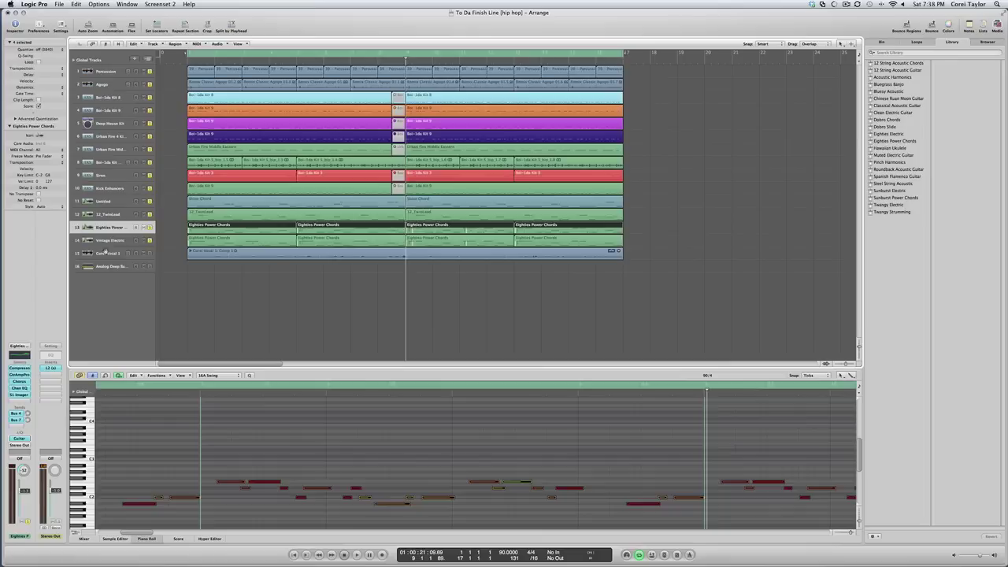
pyautogui.click(108, 240)
pyautogui.click(109, 228)
# Play the beat from the start of the song.
pyautogui.hscroll(2, 150, 241)
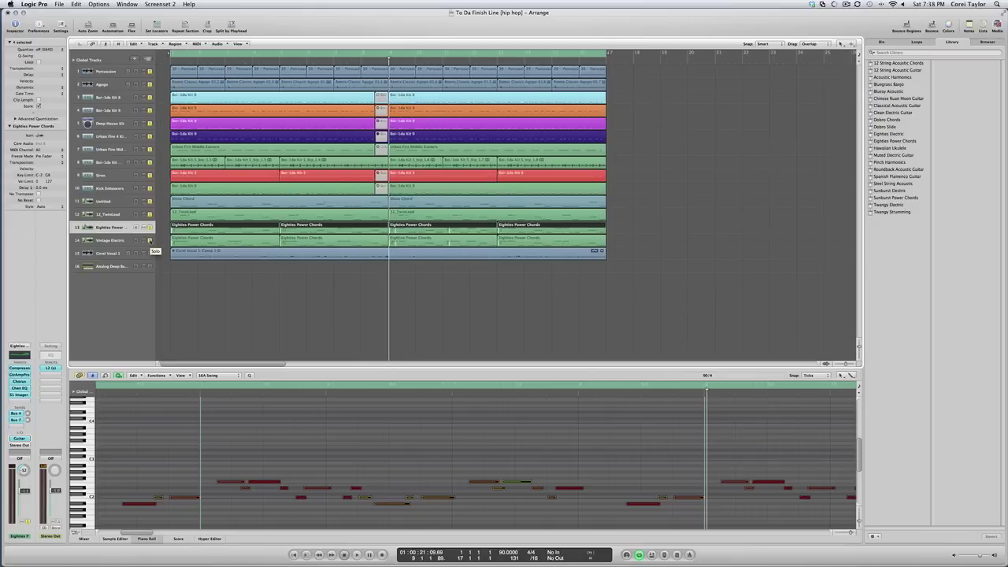
pyautogui.press('Return')
pyautogui.press('space')
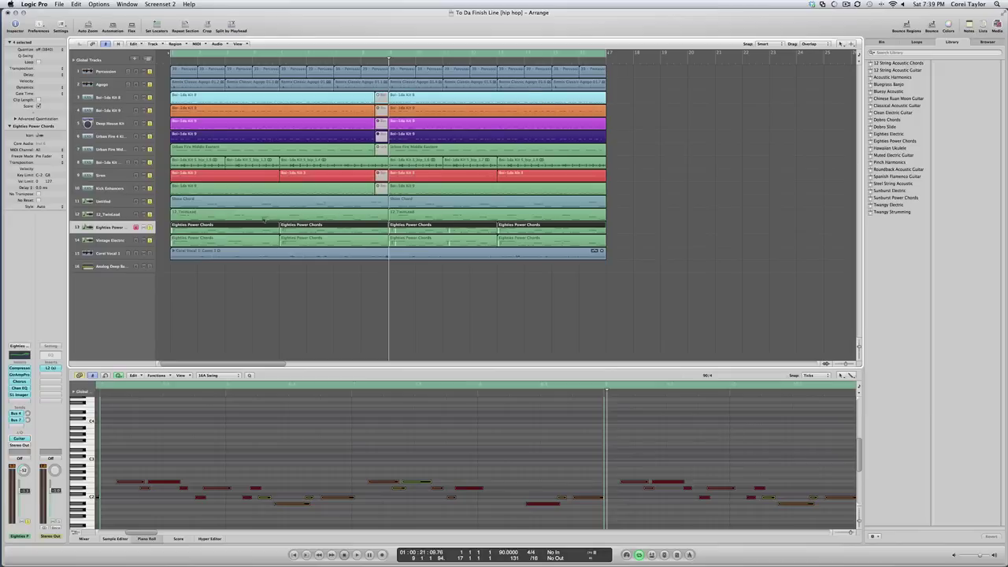
# Solo the scratch vocal track with taller rows and play it from the song start.
pyautogui.click(110, 253)
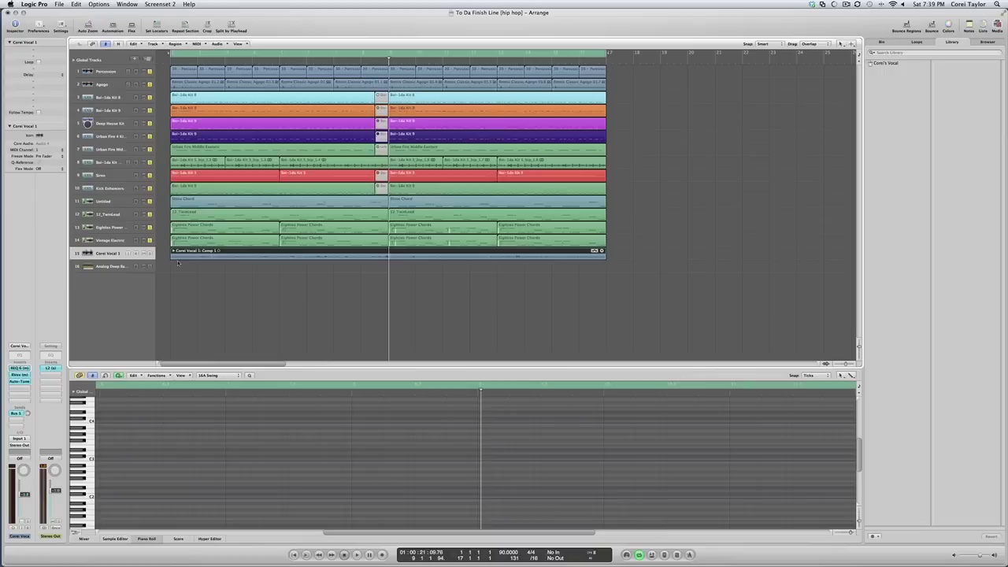
pyautogui.hotkey('ctrl', 'Down')
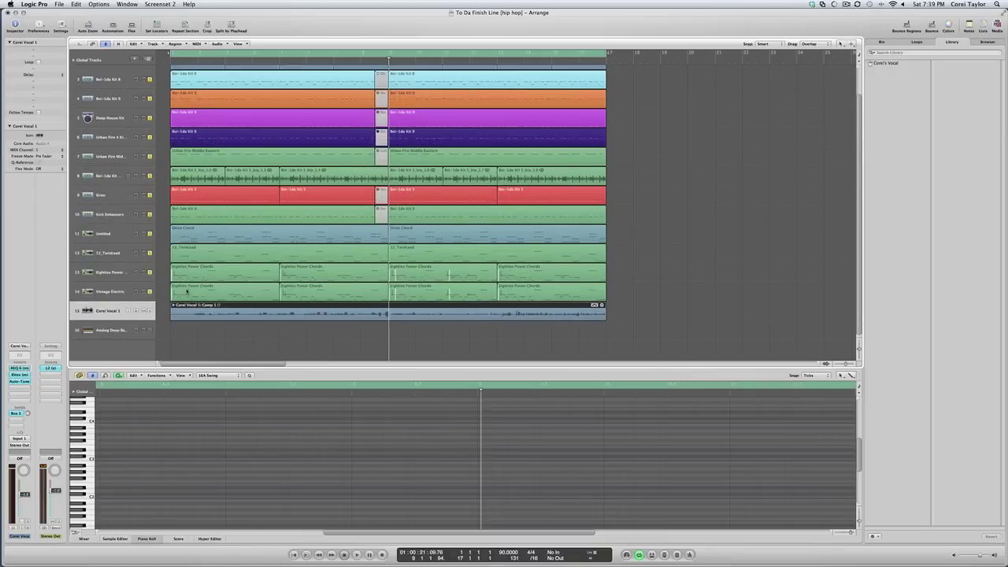
pyautogui.hscroll(-1, 187, 290)
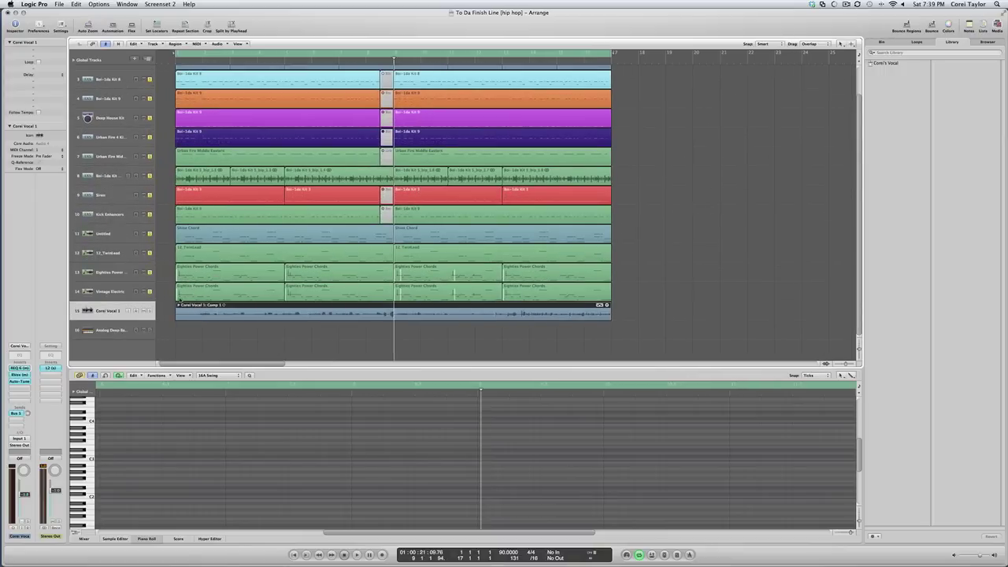
pyautogui.click(151, 311)
pyautogui.press('Return')
pyautogui.press('space')
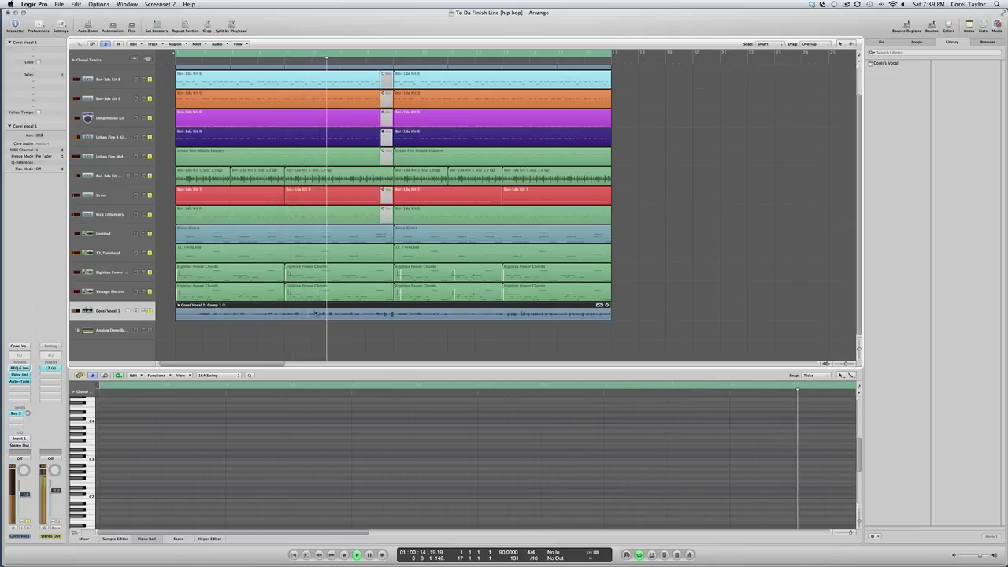
# Scroll to the top and shrink track rows so all sixteen tracks fit in view.
pyautogui.scroll(3, 316, 313)
pyautogui.press('super+Up')
pyautogui.press('super+Up')
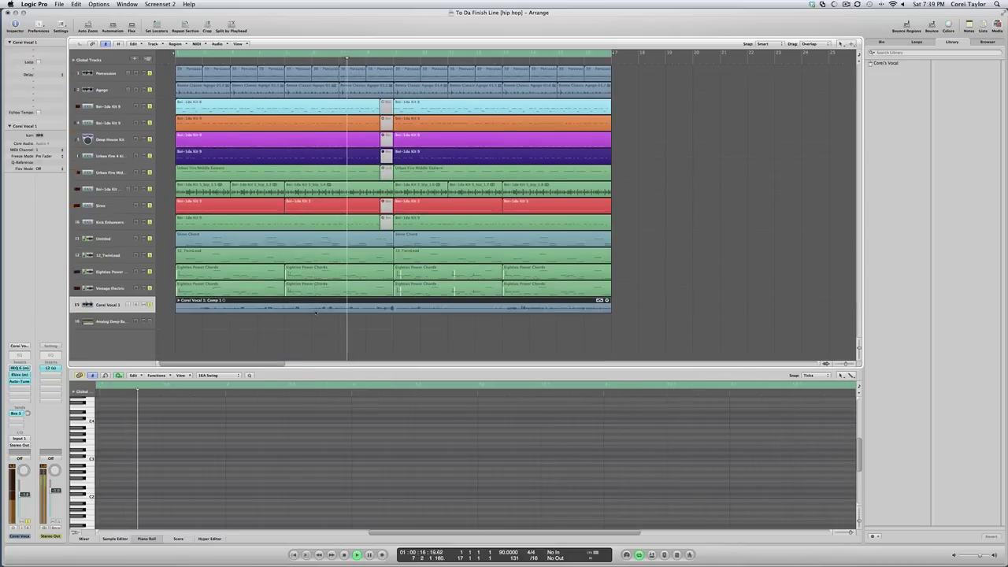